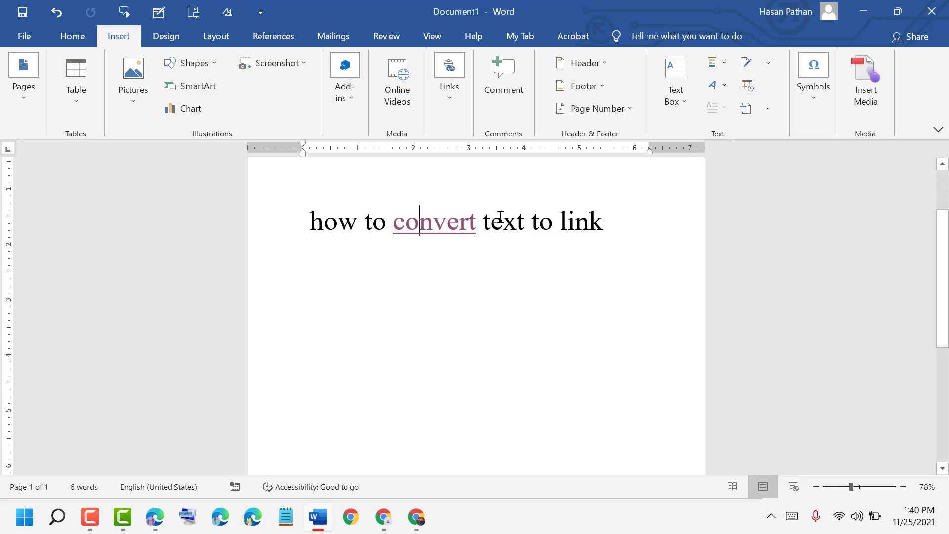
Select the entire line 'how to convert text to link' and bring up the Insert Links options.
double_click(566, 221)
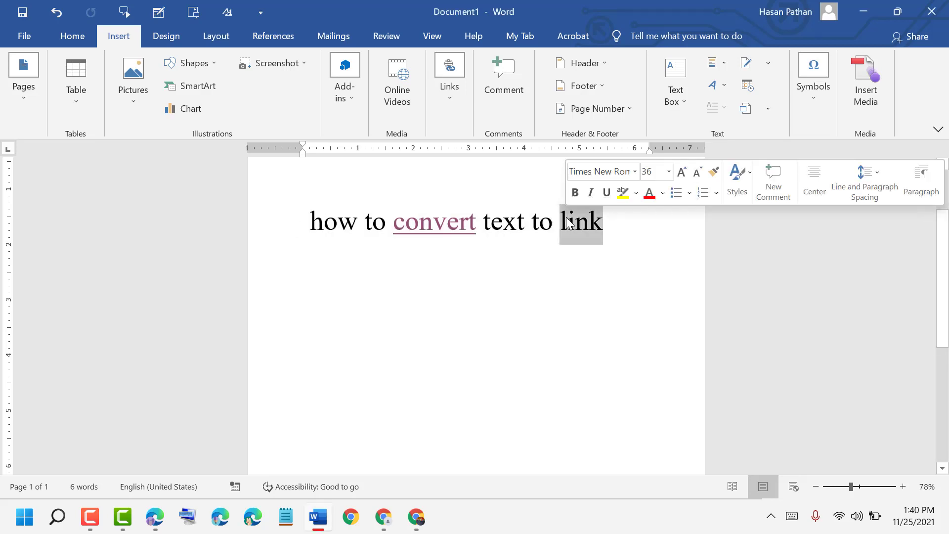
left_click(504, 221)
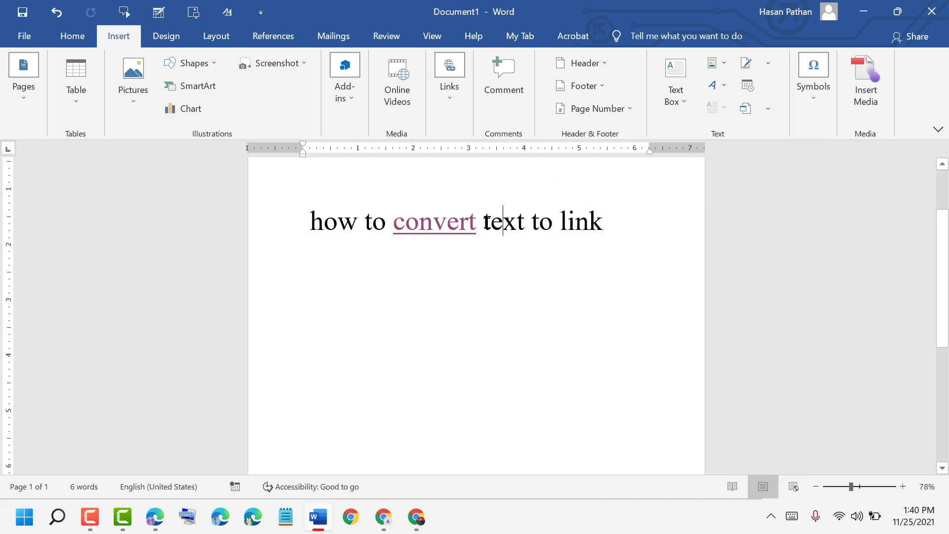
left_click_drag(312, 221, 593, 232)
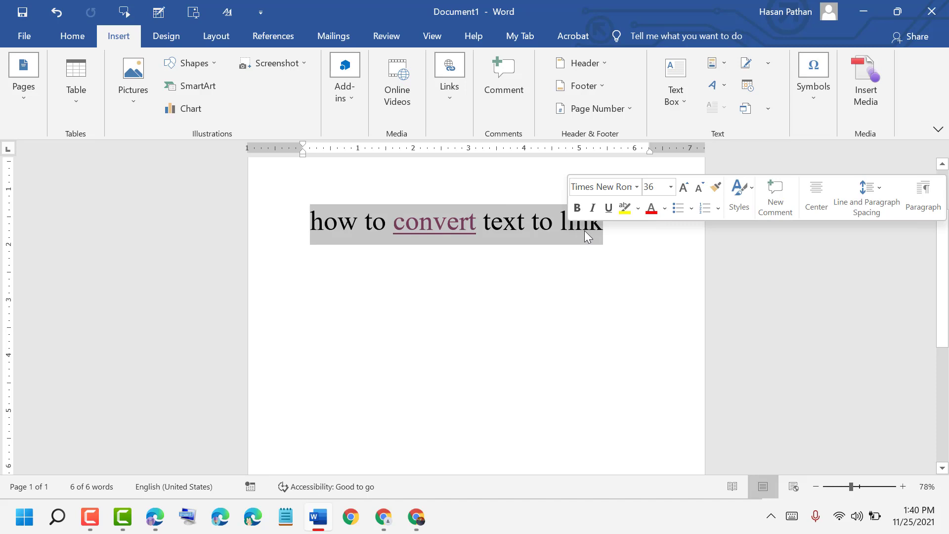
left_click(312, 221)
left_click_drag(315, 222, 600, 230)
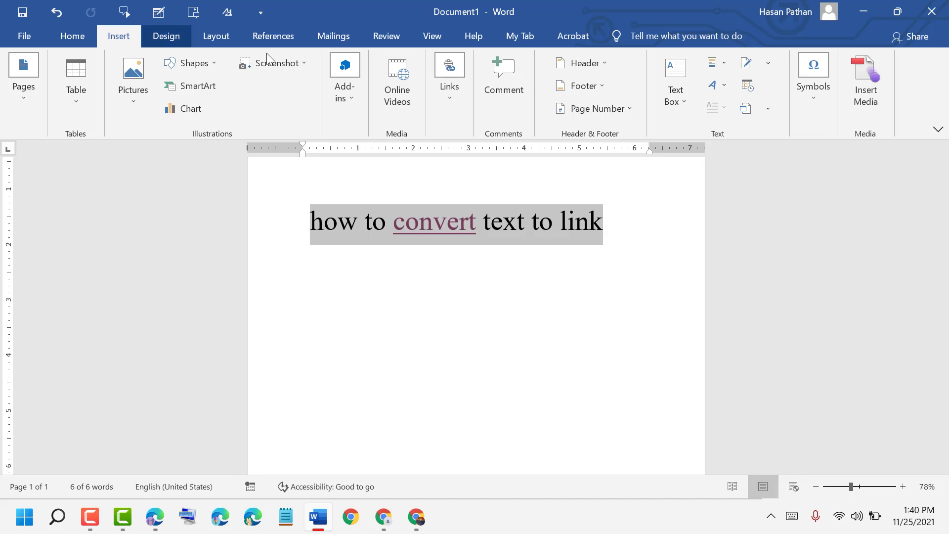
left_click(448, 86)
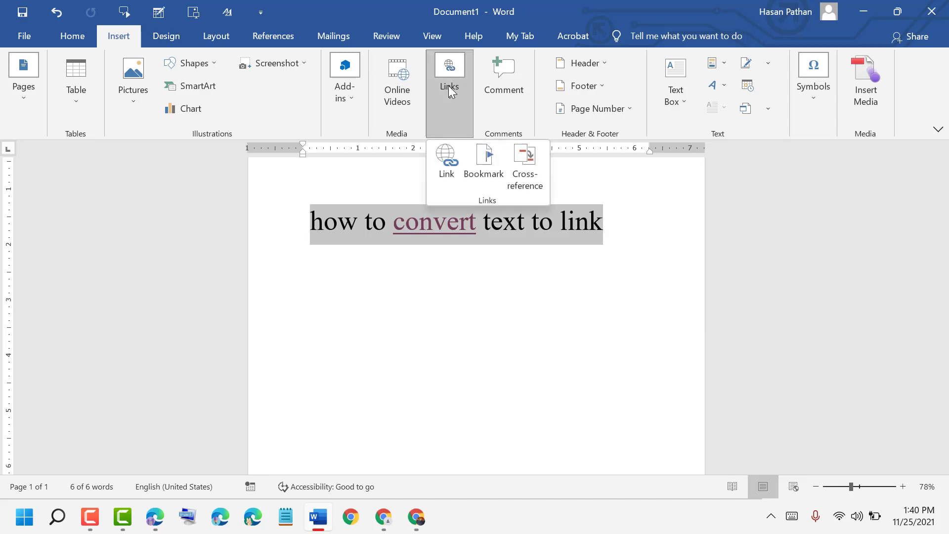
left_click(447, 159)
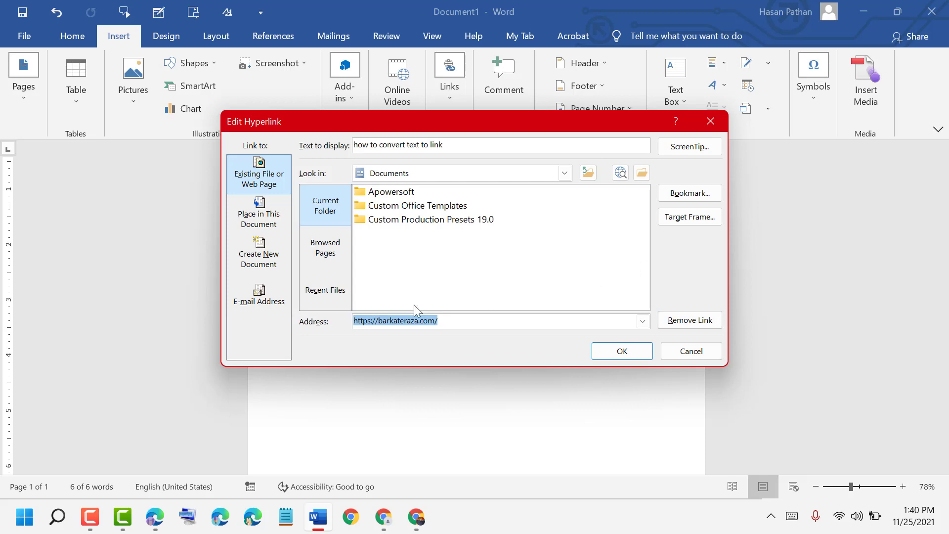
left_click(621, 355)
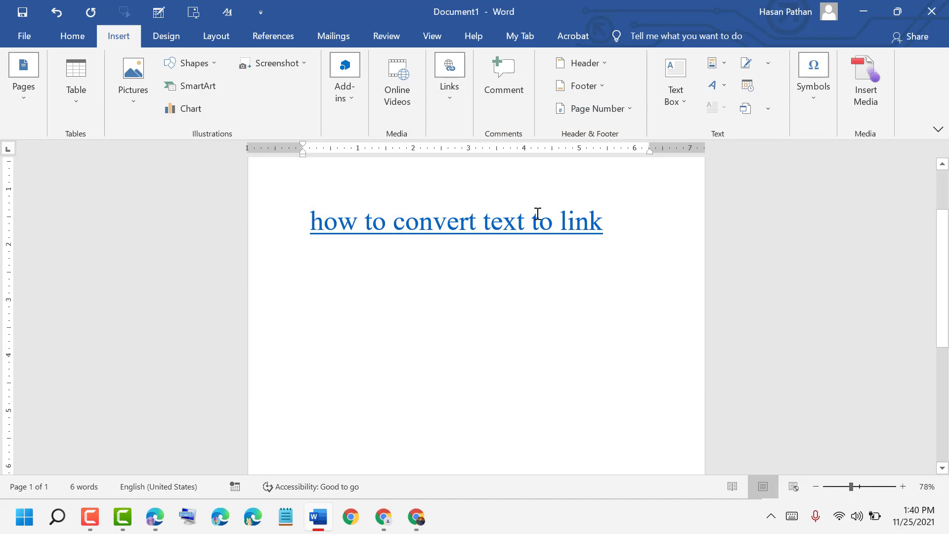
mouse_move(484, 221)
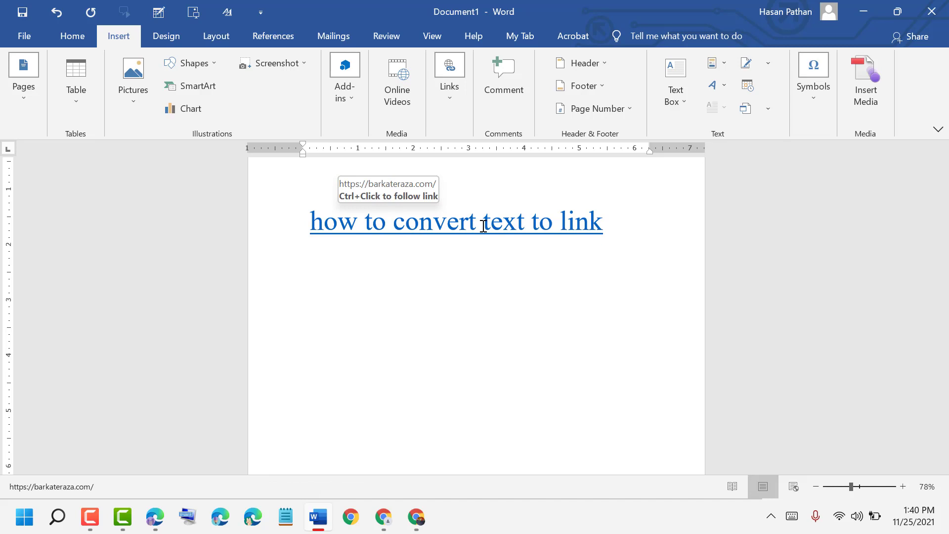
Remove the barkateraza.com hyperlink from the line, leaving plain unlinked text.
right_click(456, 221)
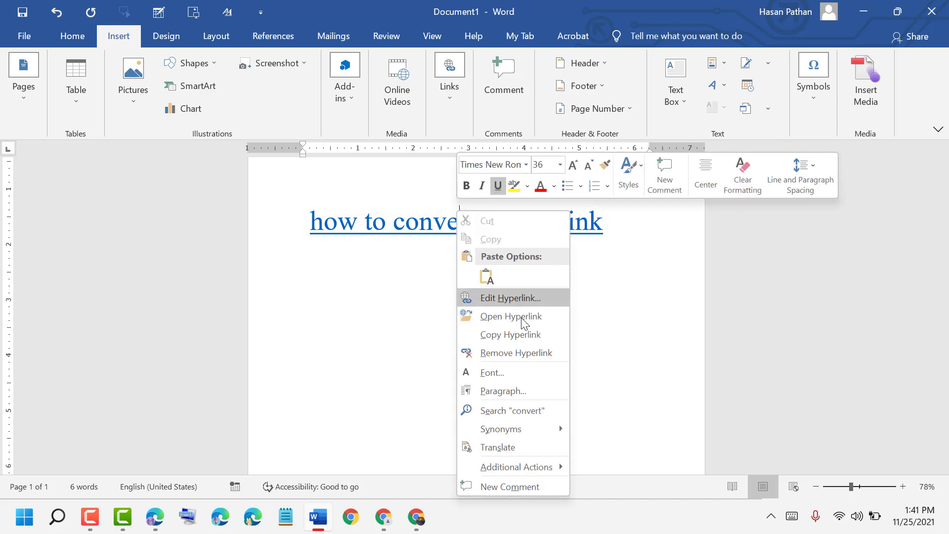
left_click(508, 351)
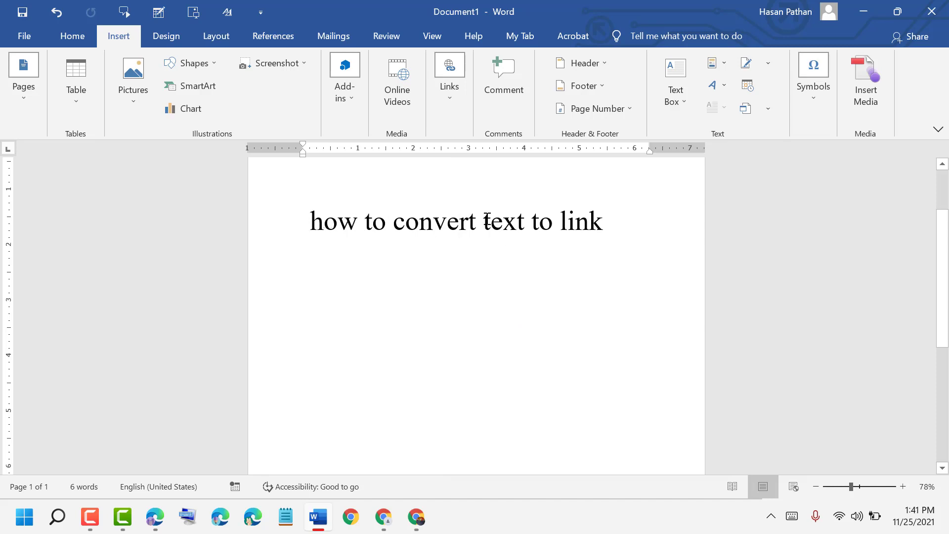
Hyperlink only the word 'text' to google.com, then follow it to test, getting an invalid-address warning.
left_click_drag(483, 222, 525, 223)
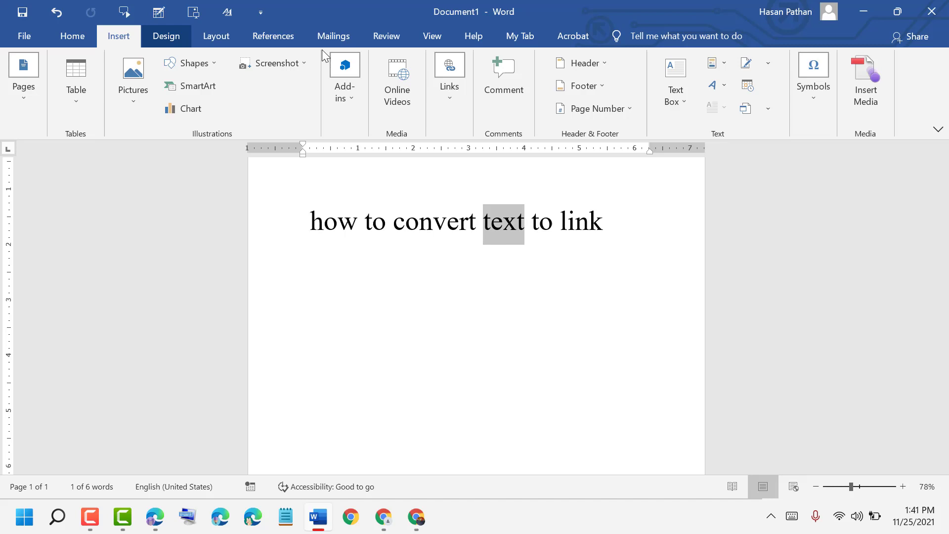
left_click(457, 88)
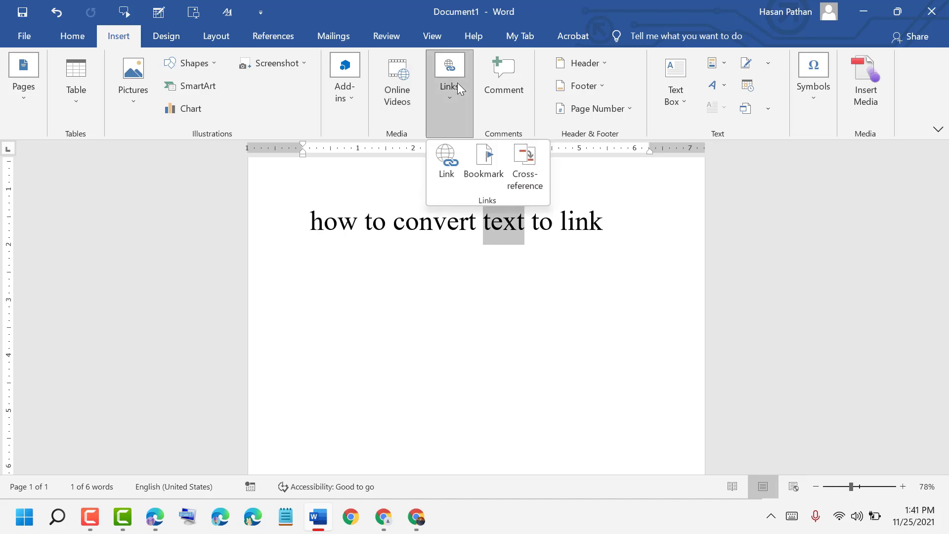
left_click(447, 165)
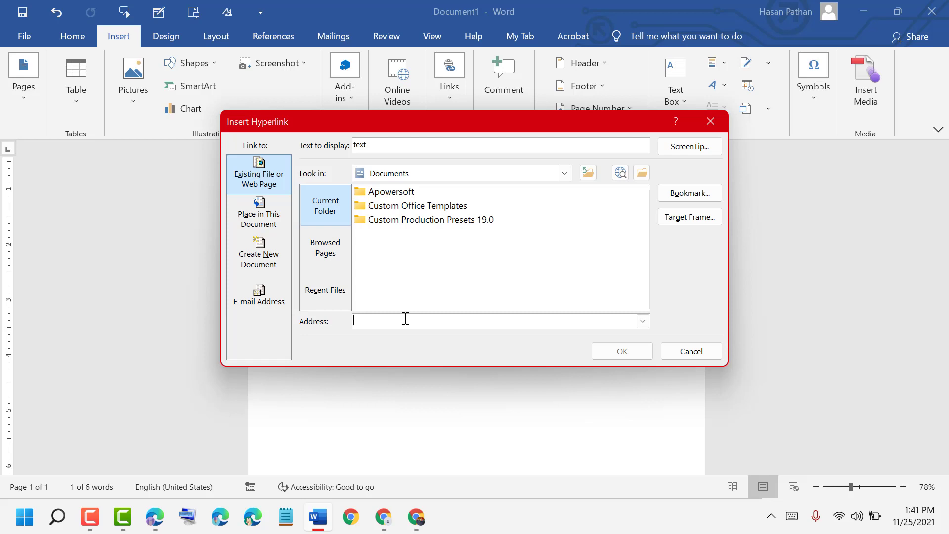
type("google")
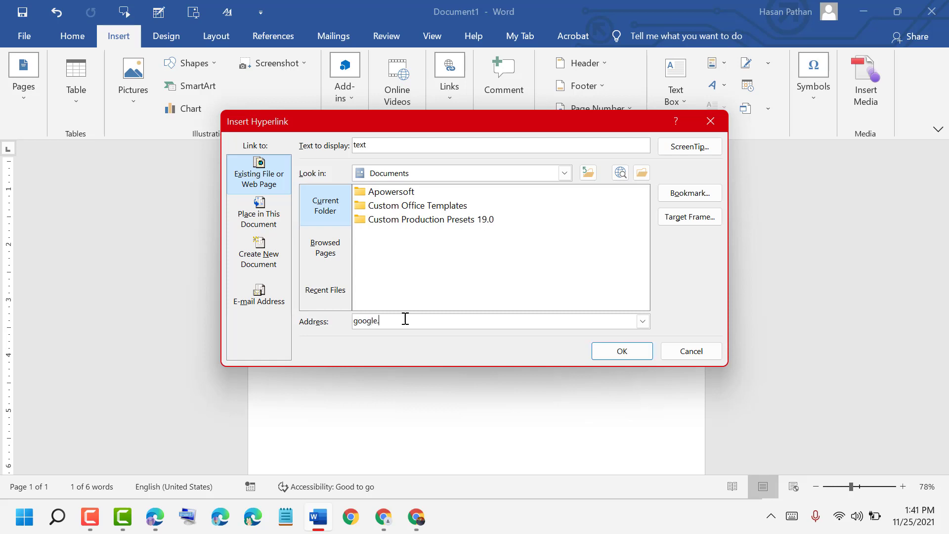
type(".com")
left_click(632, 353)
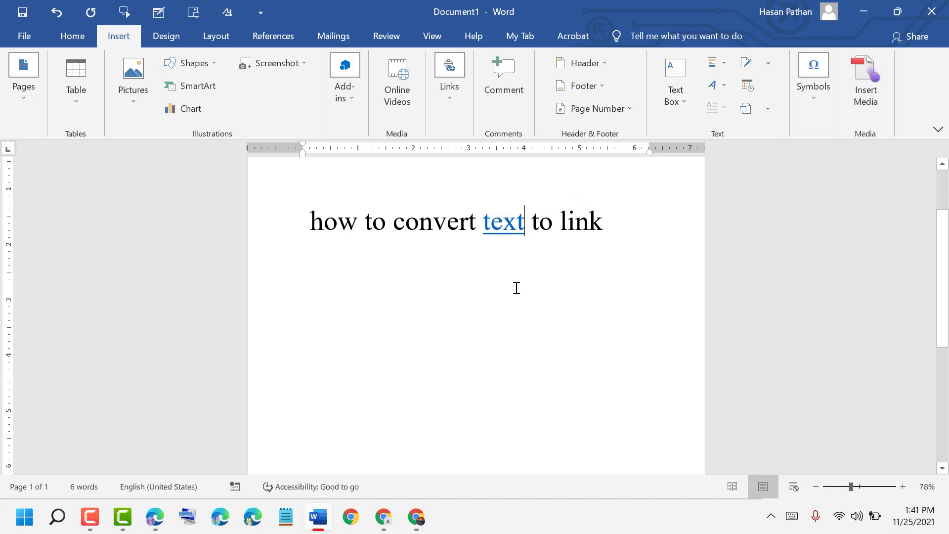
left_click(504, 232, "ctrl")
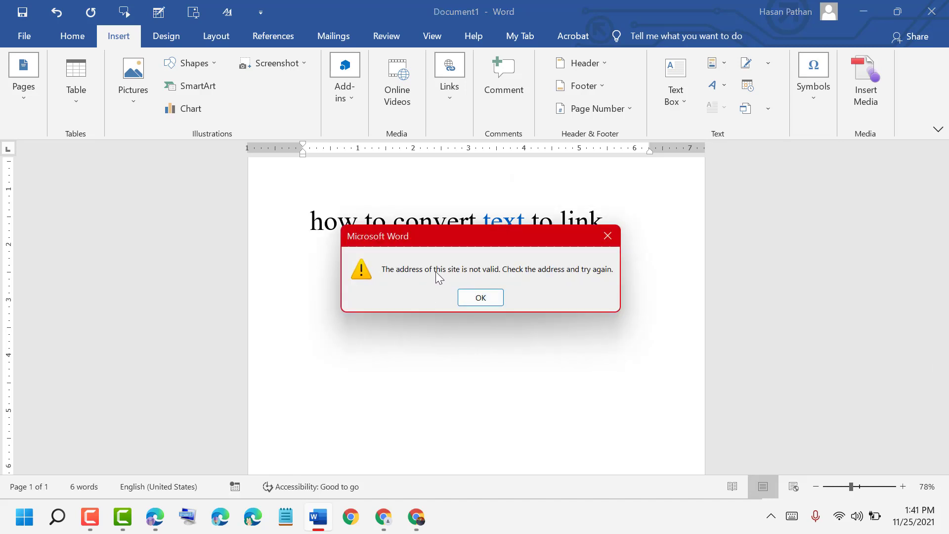
left_click(500, 300)
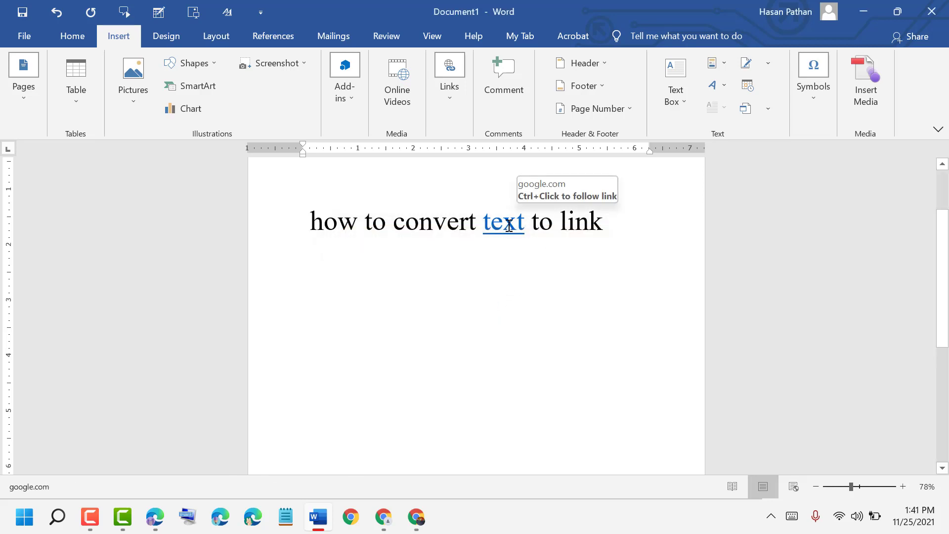
Load google.com in a new Chrome tab and copy its web address.
left_click(384, 517)
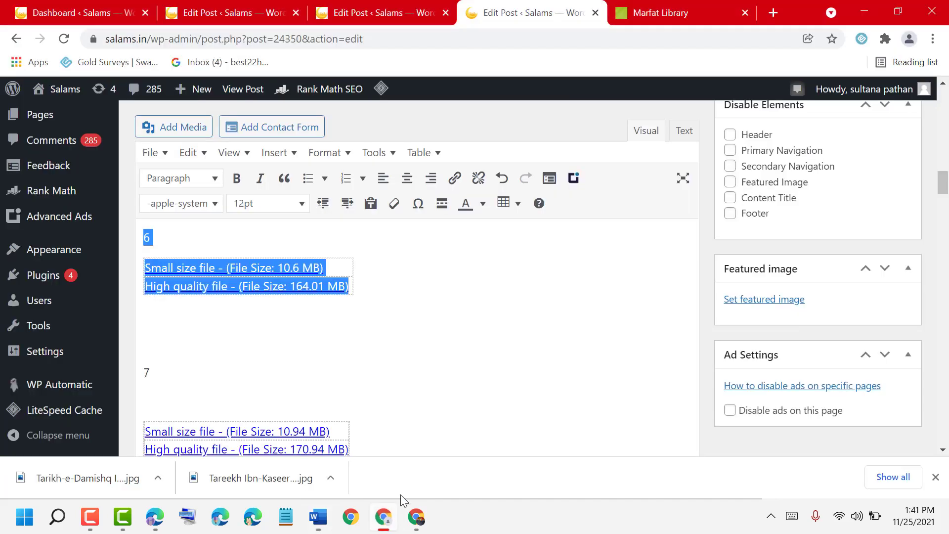
left_click(773, 13)
type("go")
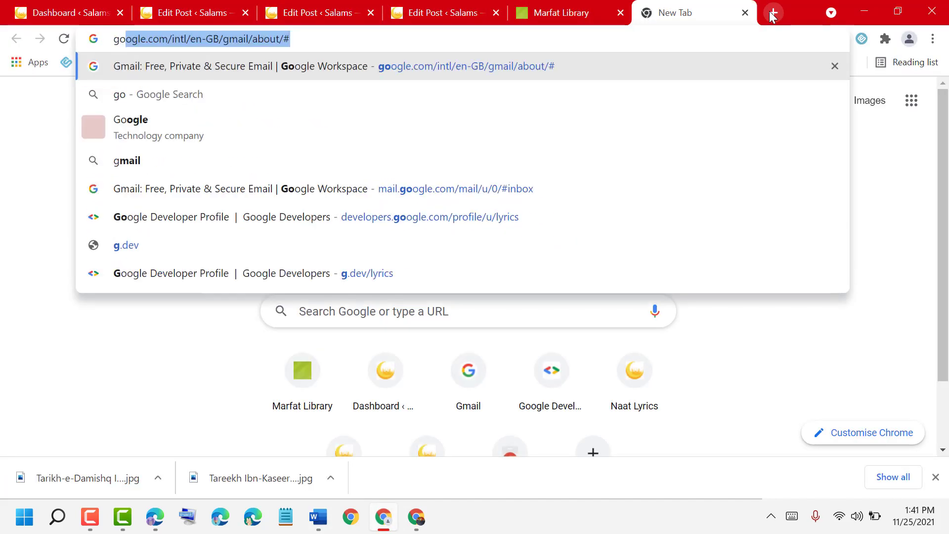
type("ogle")
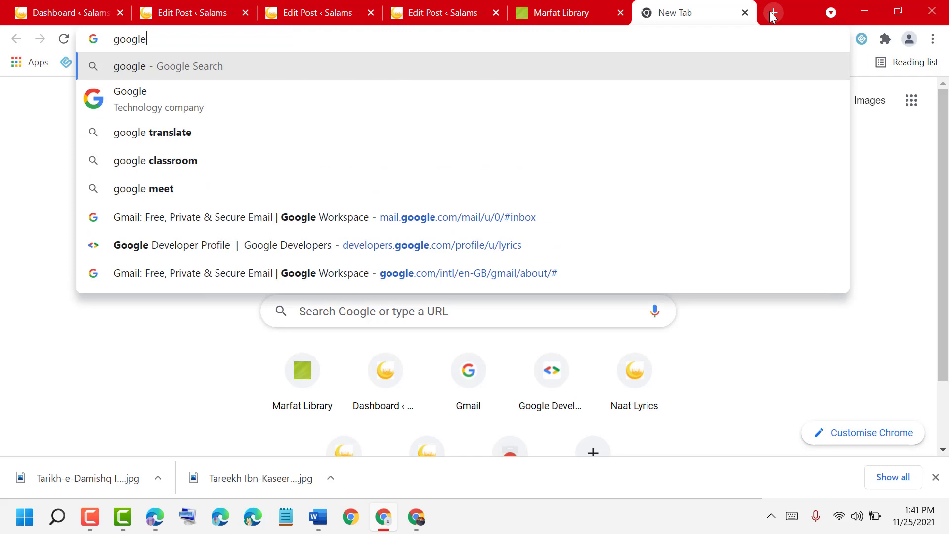
type(".com")
key("Return")
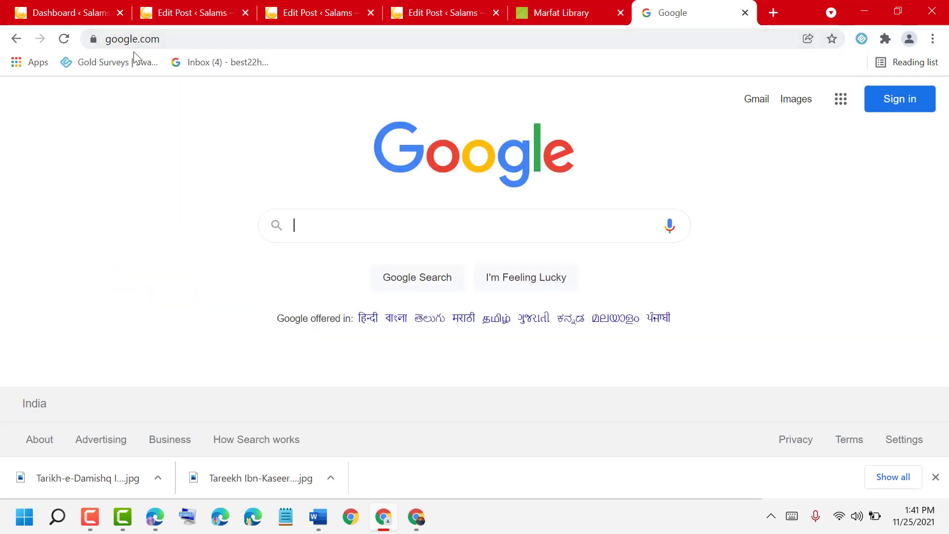
left_click(143, 39)
right_click(142, 39)
left_click(211, 120)
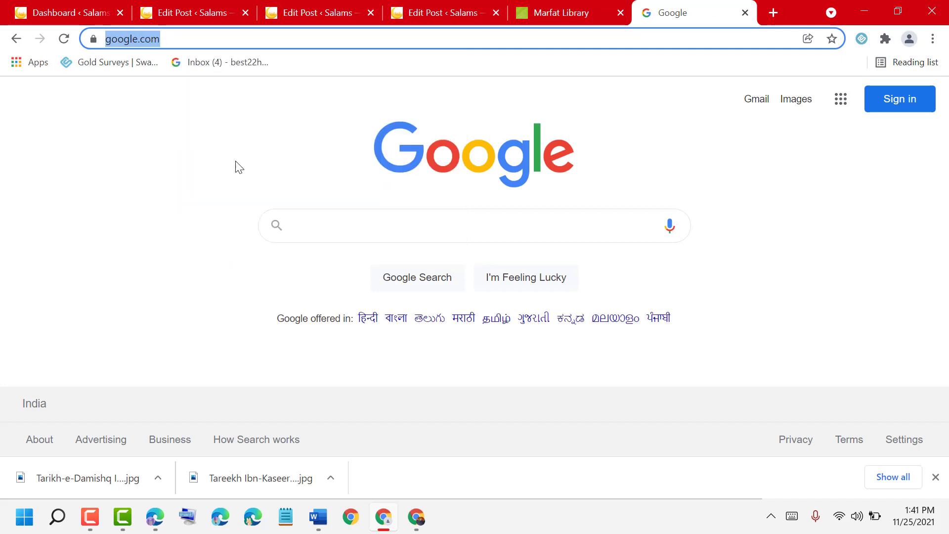
left_click(318, 517)
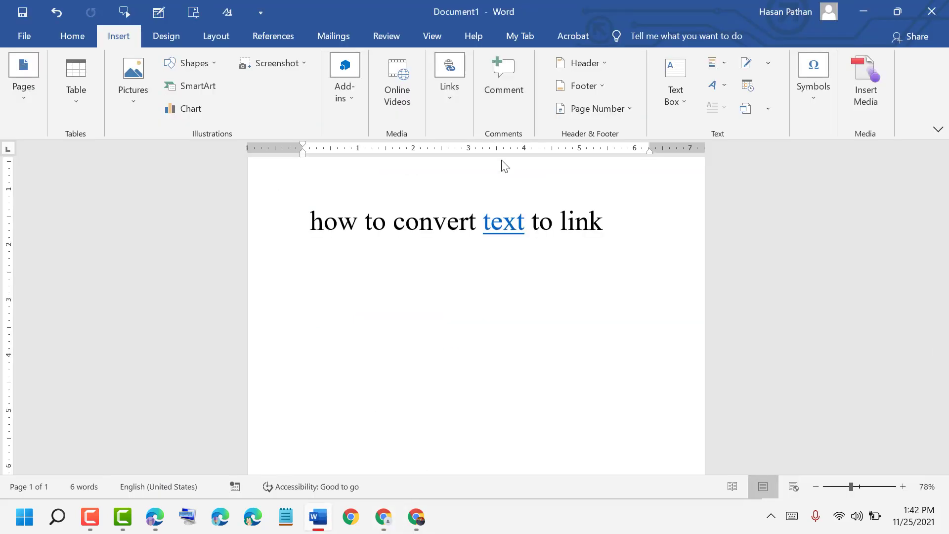
left_click(505, 221)
left_click(451, 90)
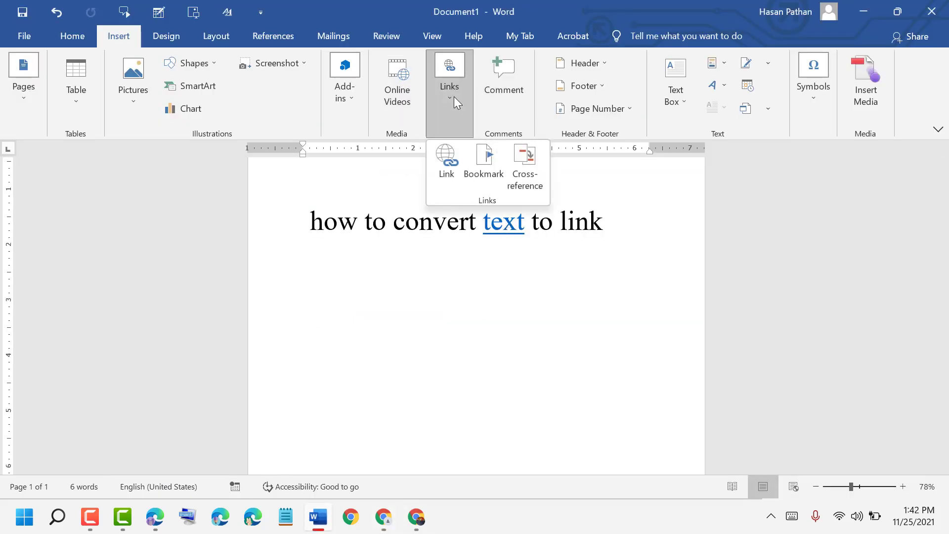
left_click(455, 167)
right_click(377, 322)
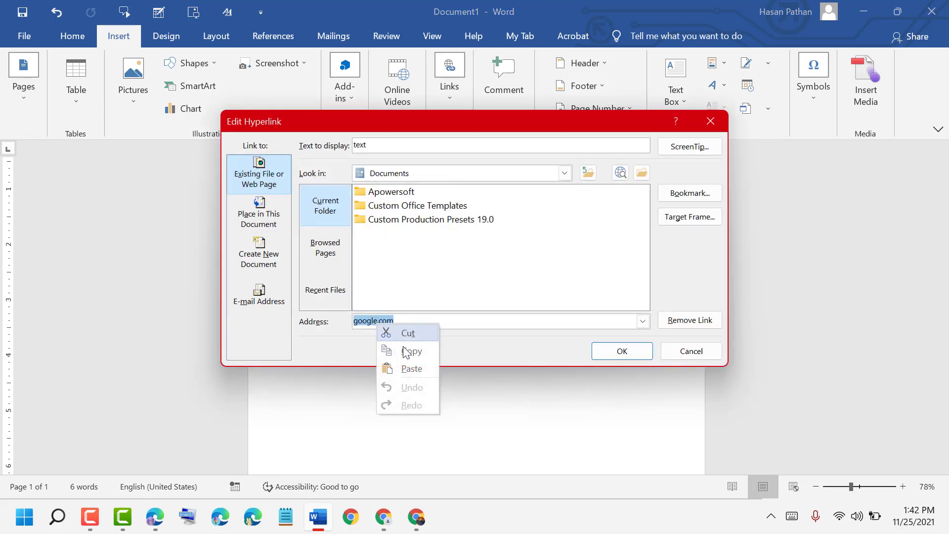
left_click(411, 370)
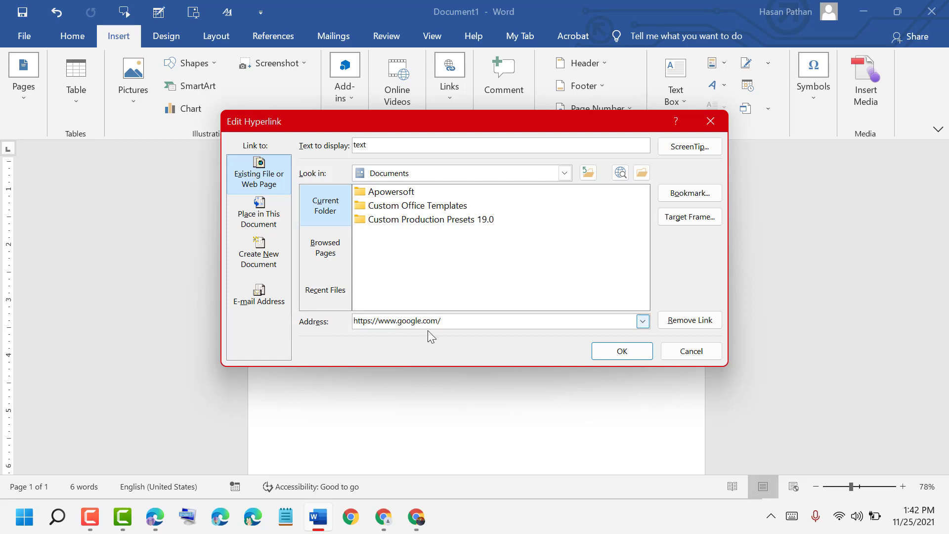
left_click(620, 351)
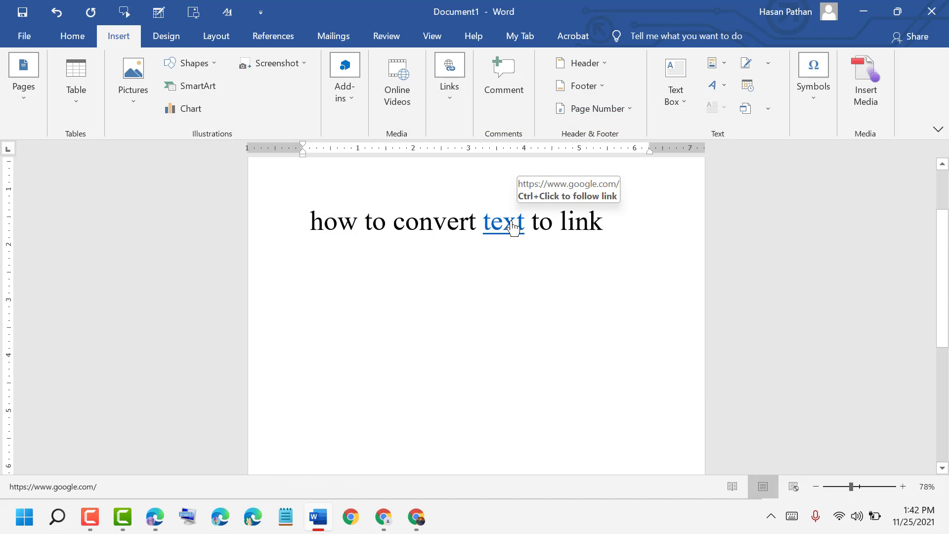
Follow the link on 'text' twice to confirm Google opens, minimizing the browser each time.
left_click(504, 222, "ctrl")
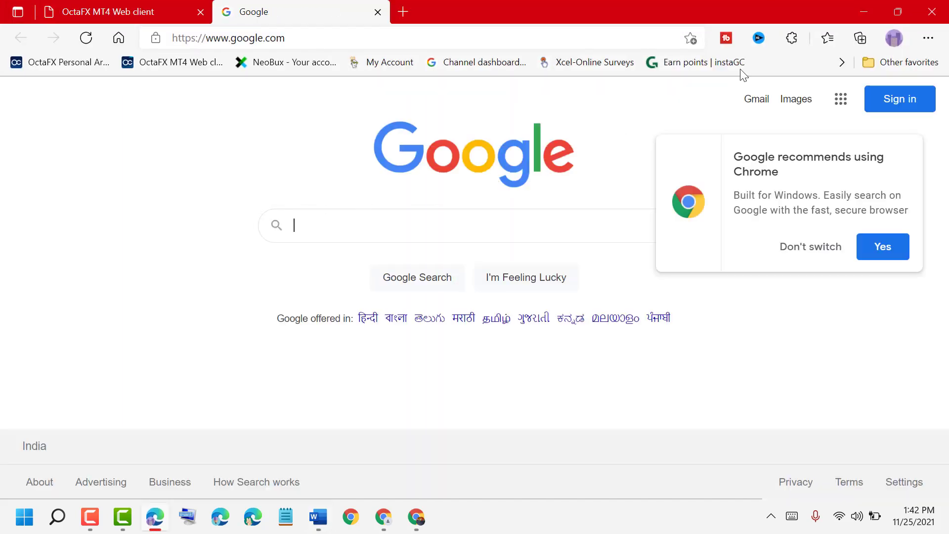
left_click(865, 12)
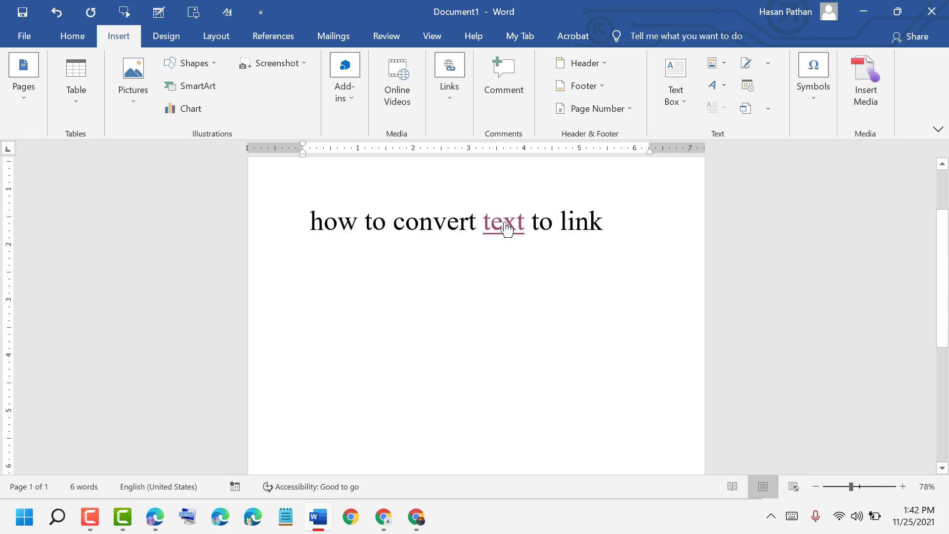
key("ctrl+a")
left_click(503, 234)
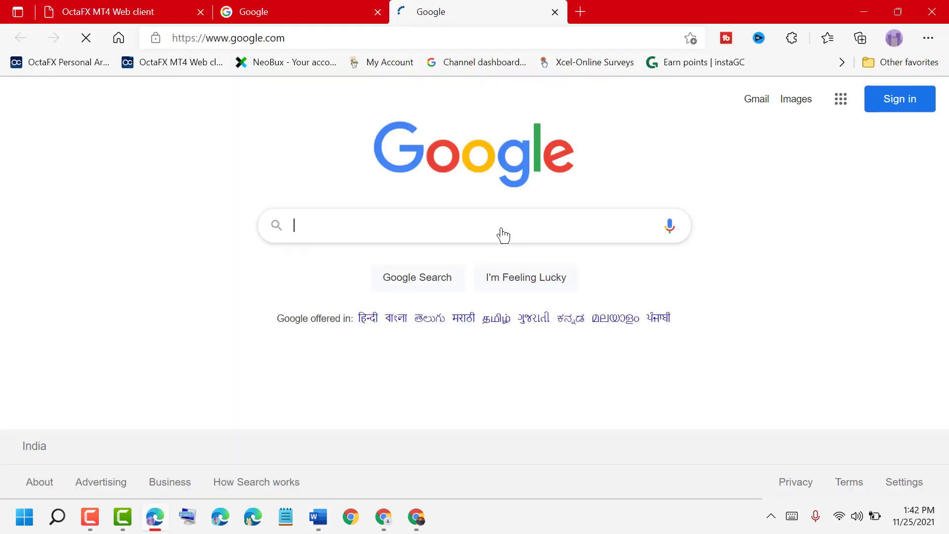
left_click(864, 13)
mouse_move(504, 221)
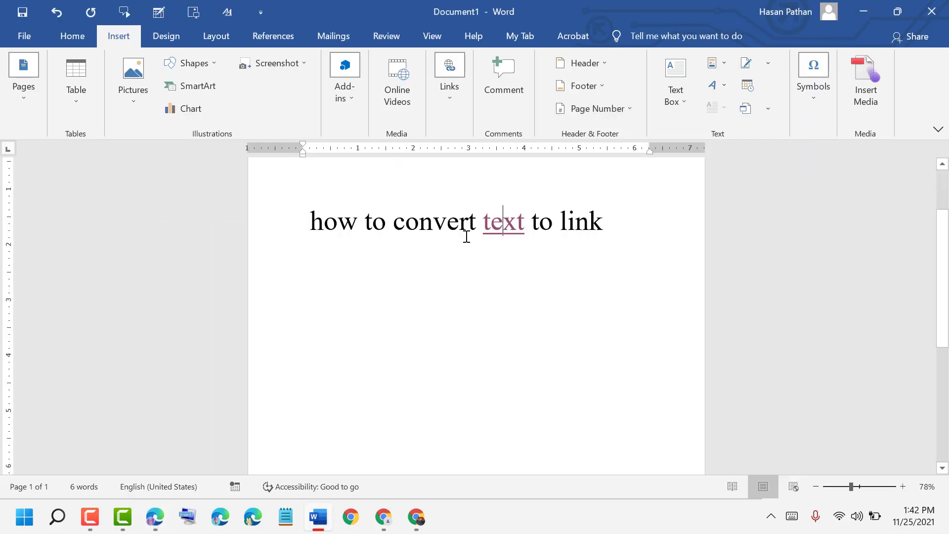